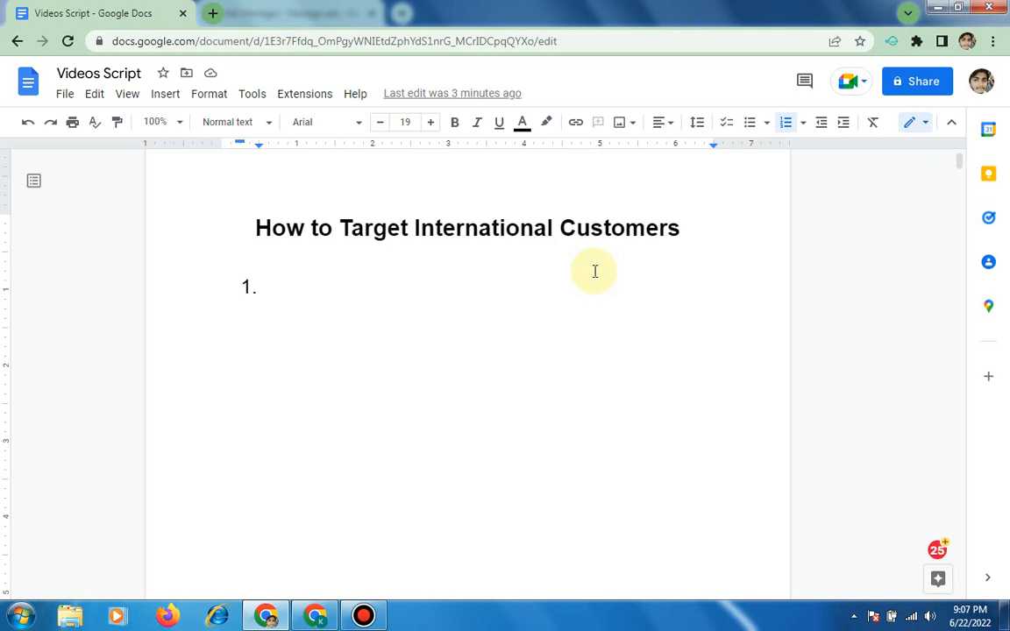
Fill the numbered list under the heading with "Through Lookalike Audience" and "Through Detail Targeting Option".
type("Through Lookalike Audience Through Detail Targeting Option")
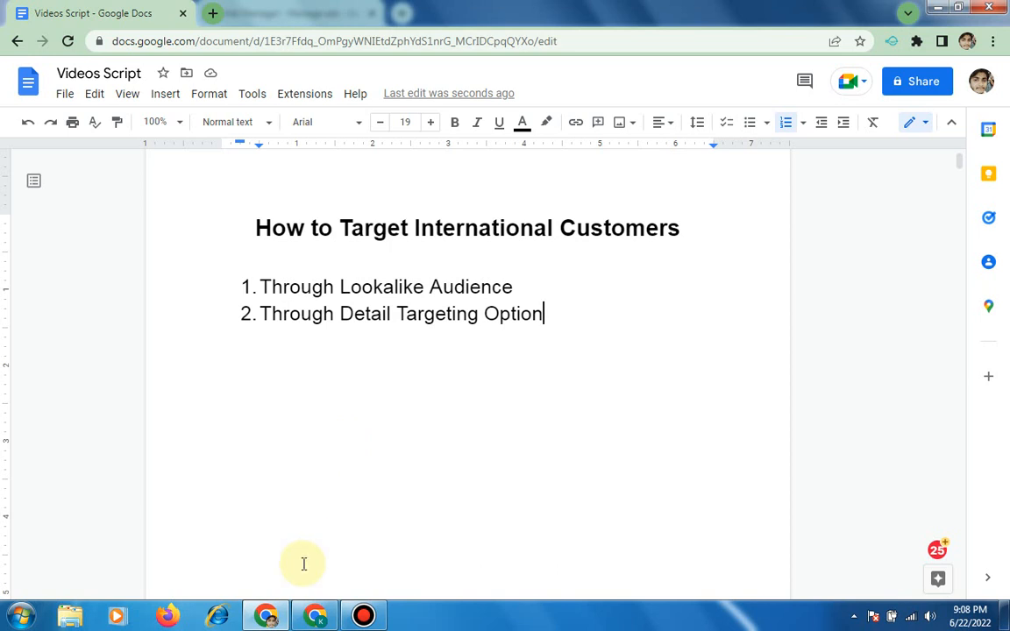
Switch to the Audiences page in Ads Manager and start creating a Lookalike Audience.
left_click(313, 617)
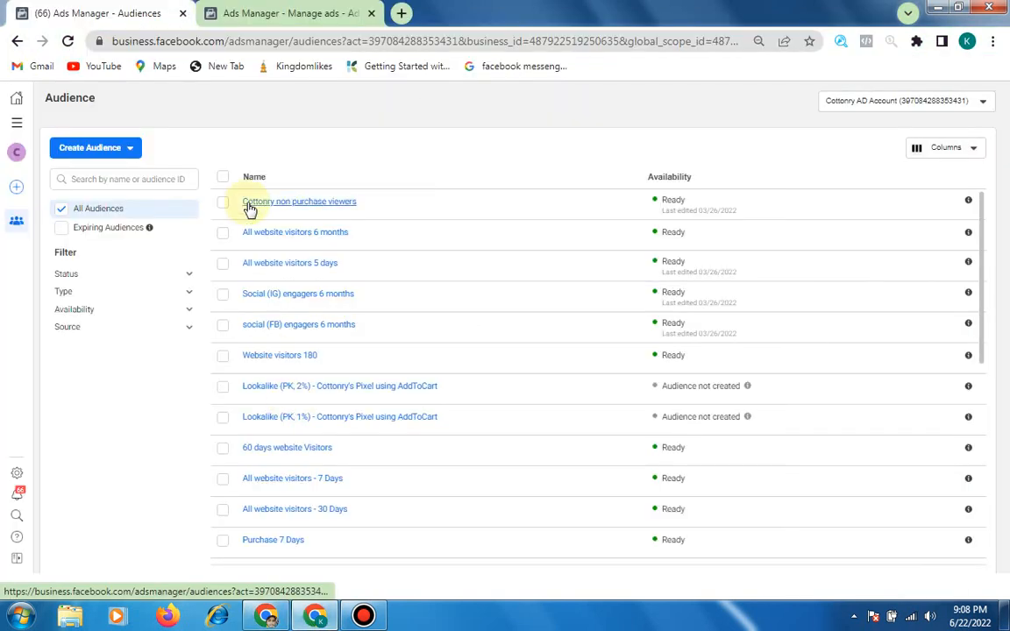
mouse_move(250, 207)
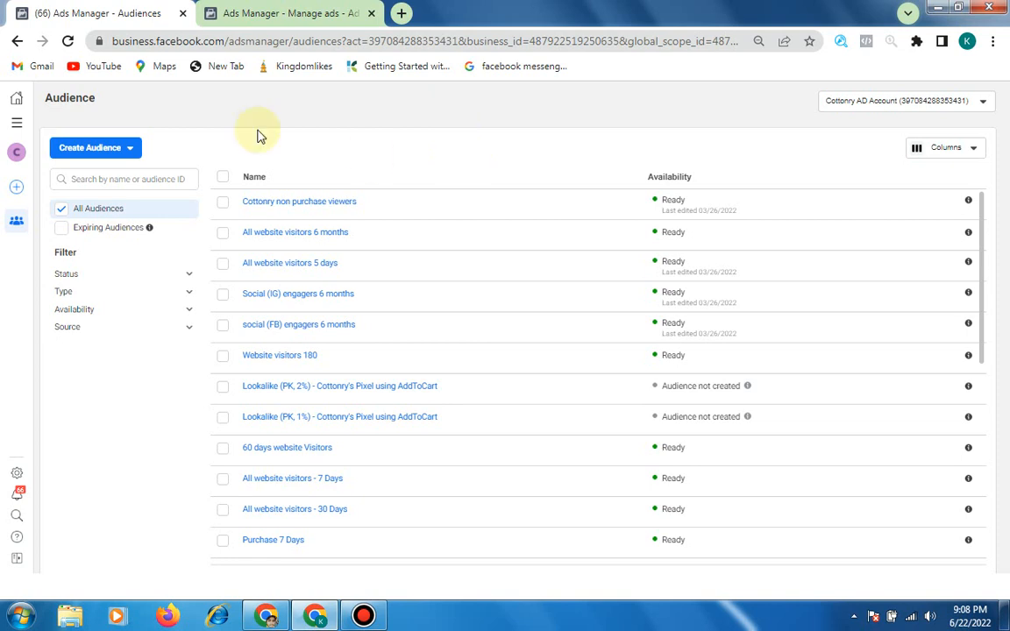
left_click(122, 151)
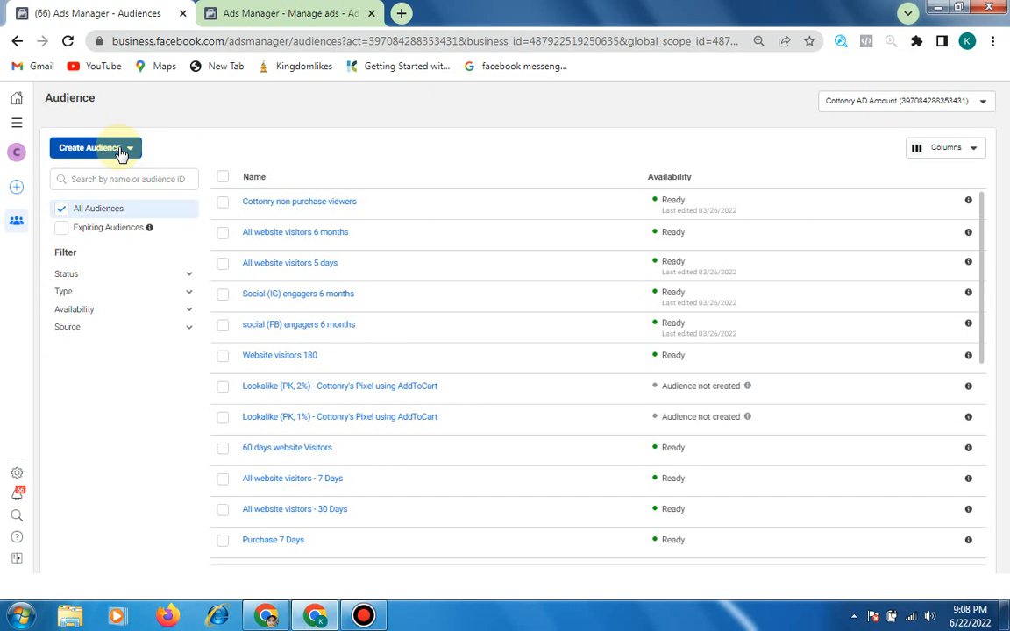
mouse_move(106, 205)
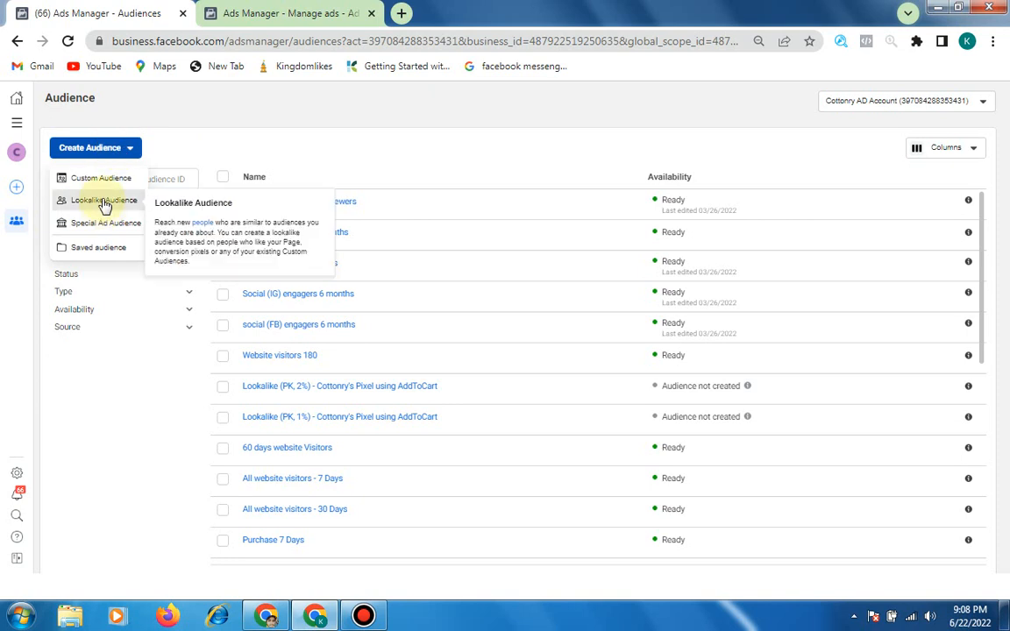
left_click(103, 201)
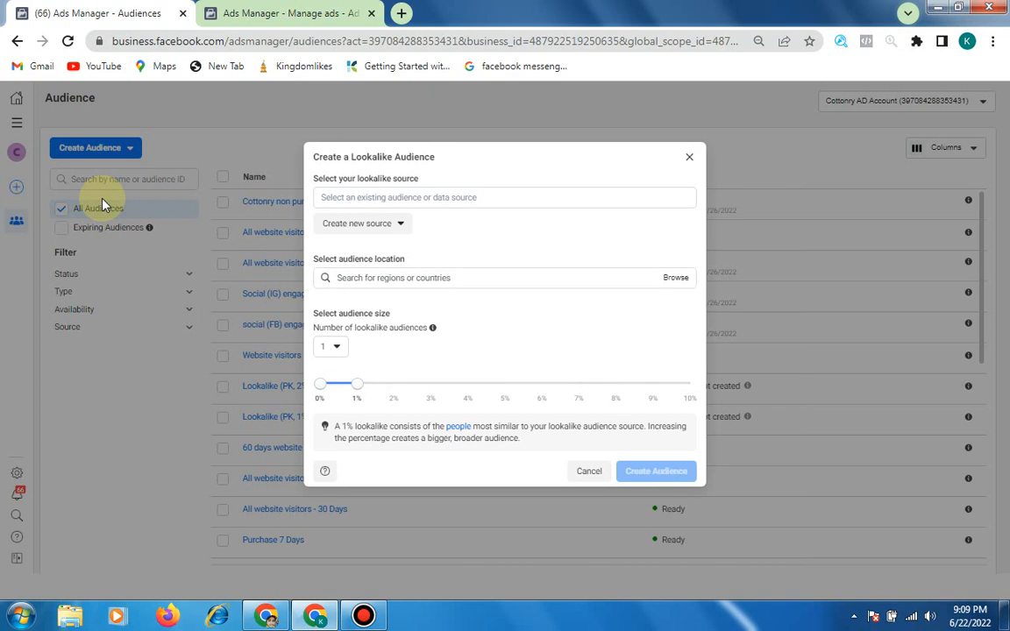
left_click(429, 279)
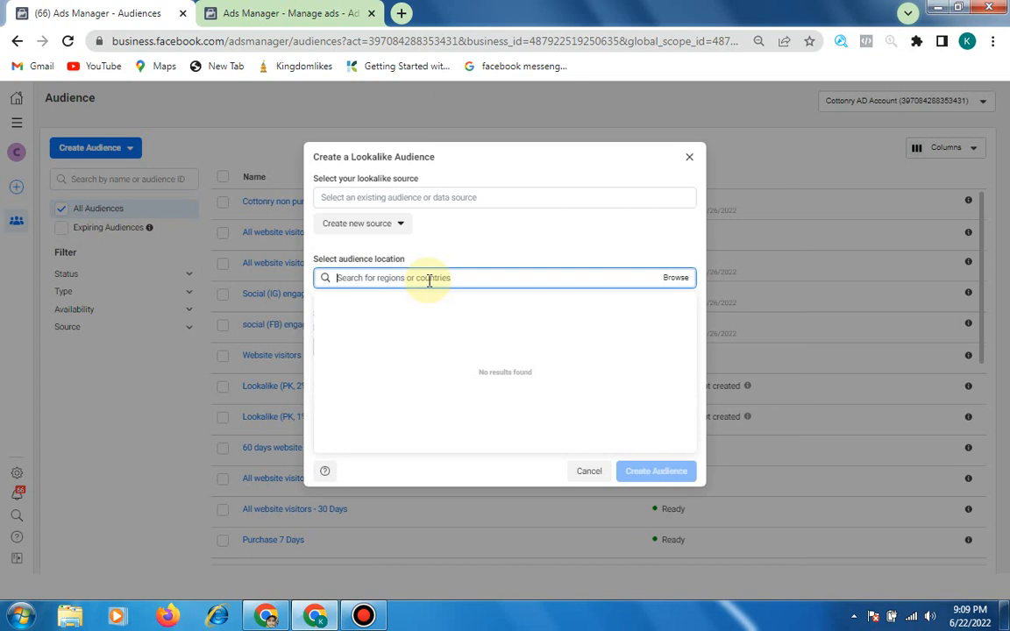
type("usa")
key("BackSpace")
key("BackSpace")
type("sa")
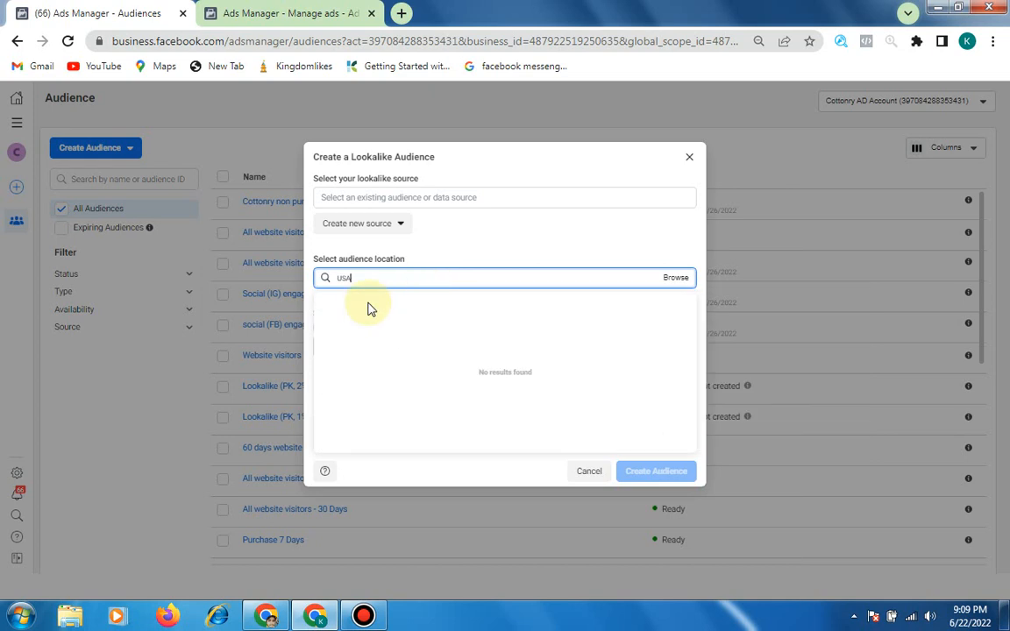
key("BackSpace")
key("BackSpace")
key("BackSpace")
Search the audience locations for "united" and set the lookalike audience's location to United States.
left_click(379, 275)
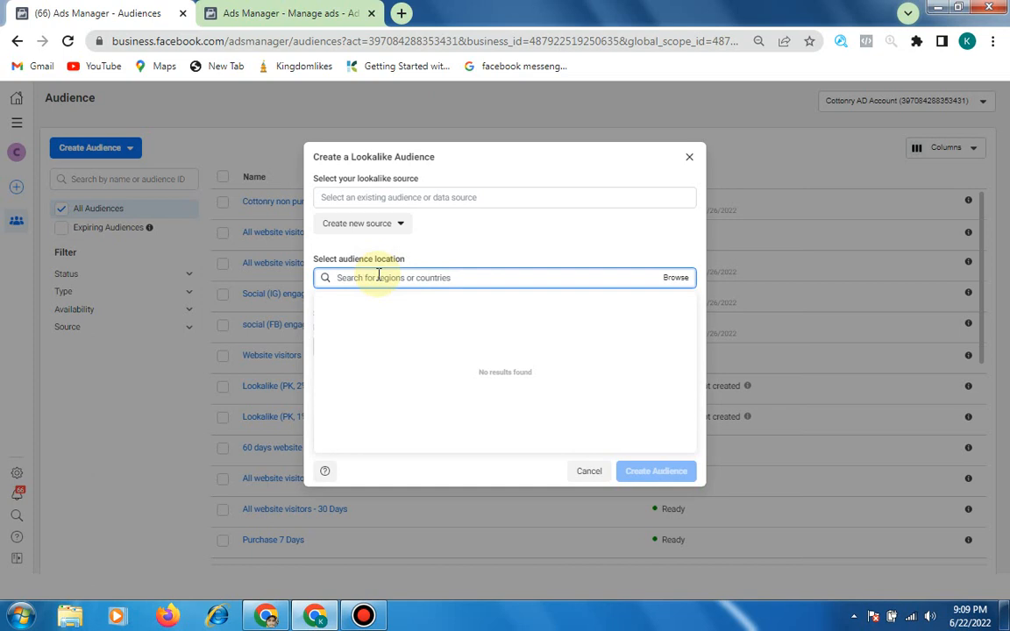
type("united")
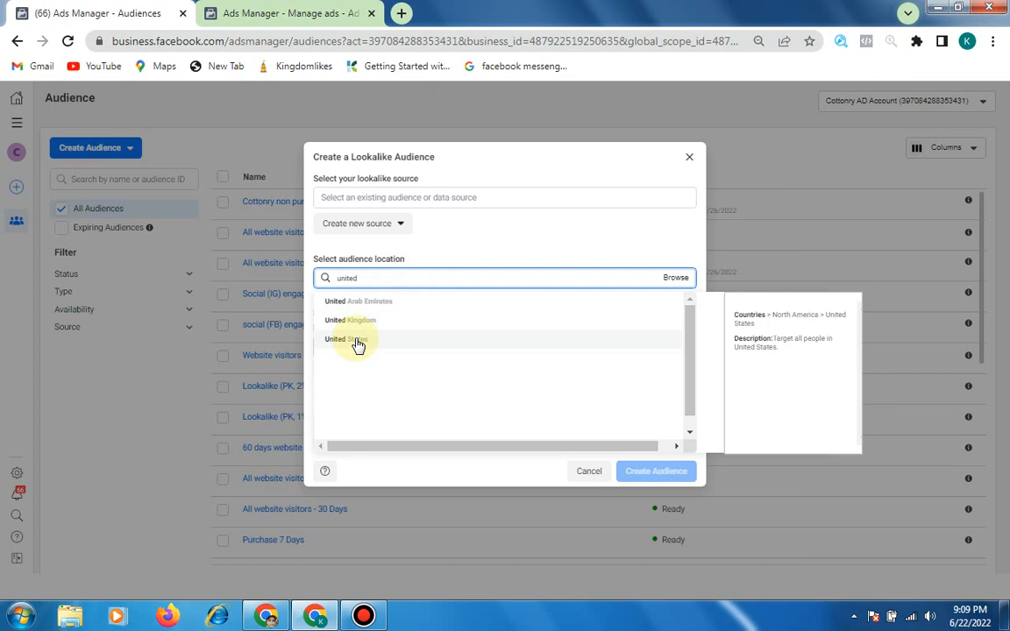
left_click(358, 345)
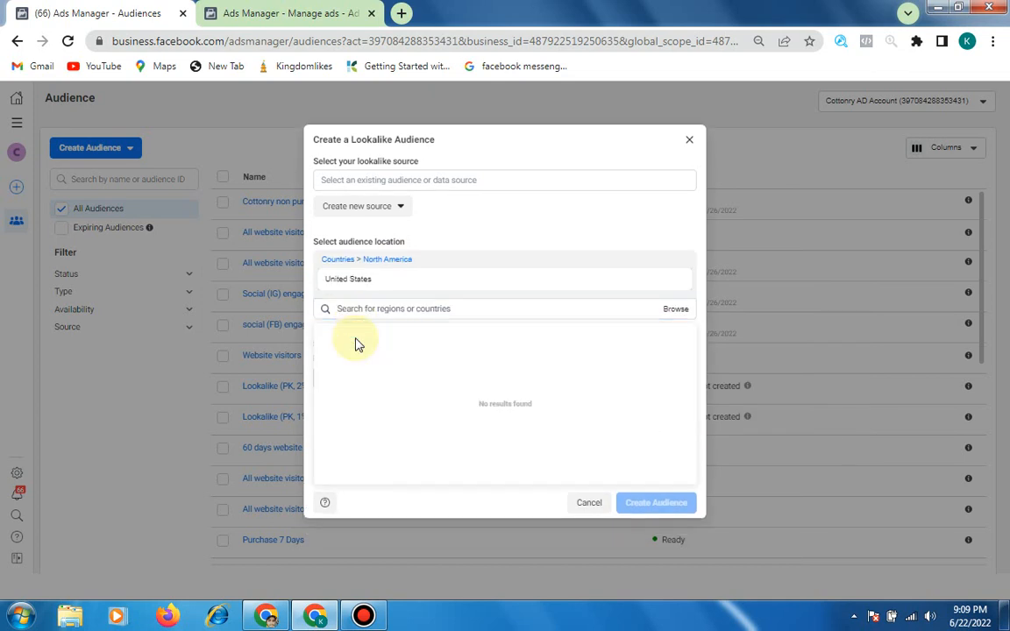
left_click(471, 228)
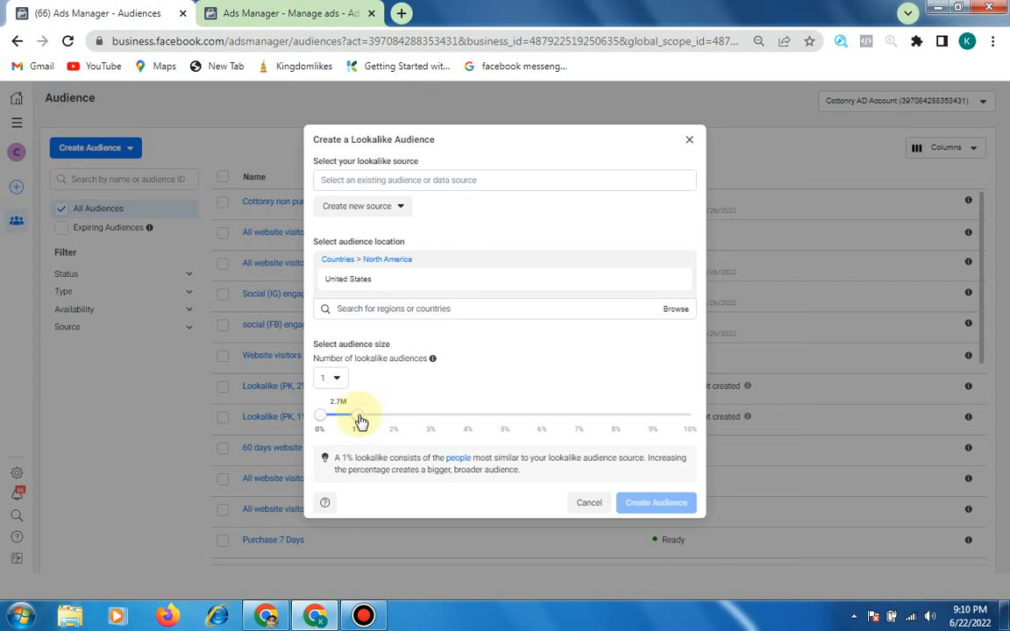
Set the number of lookalike audiences to 3, with their size ranges ending at 2%, 4% and 6%.
left_click(393, 424)
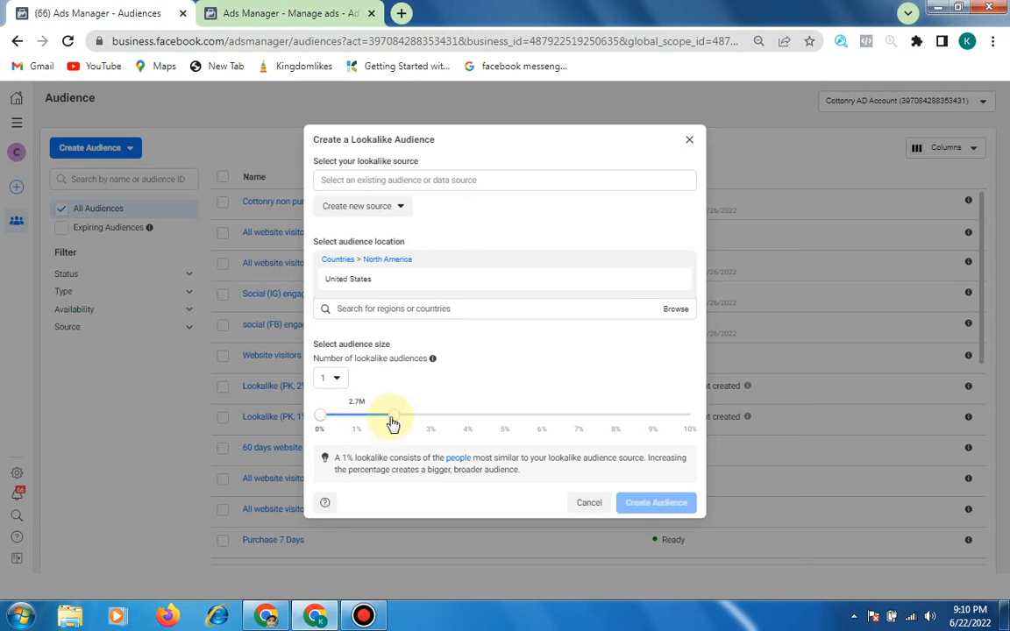
left_click(343, 379)
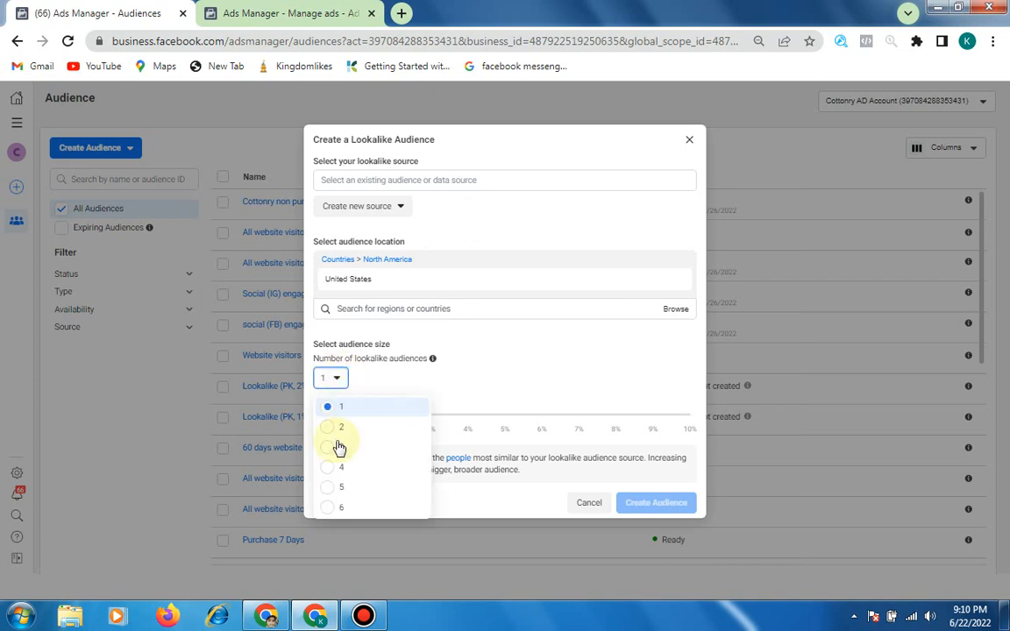
left_click(331, 448)
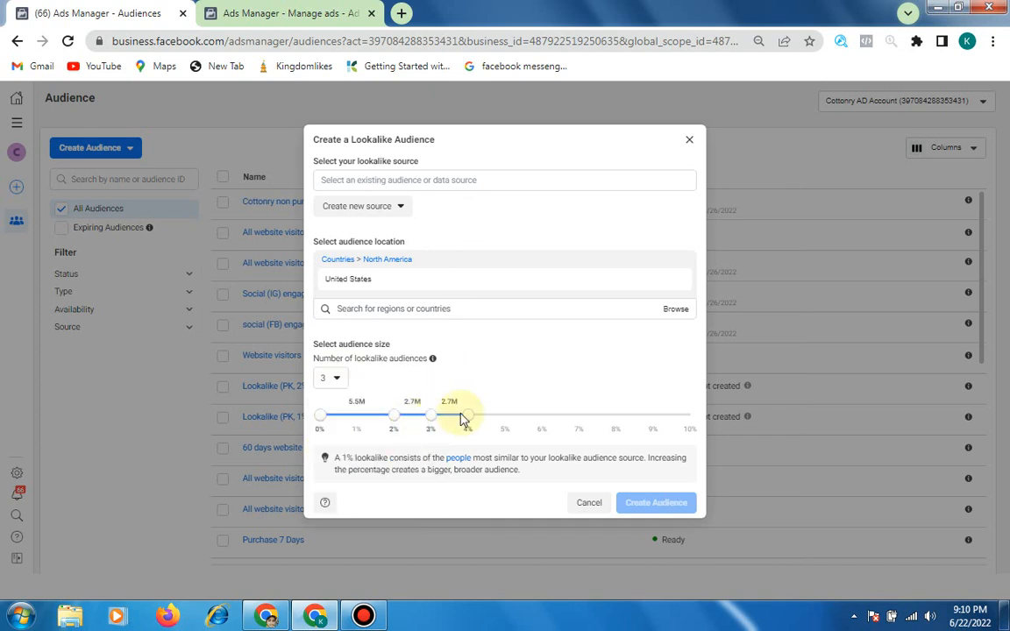
left_click_drag(467, 419, 533, 420)
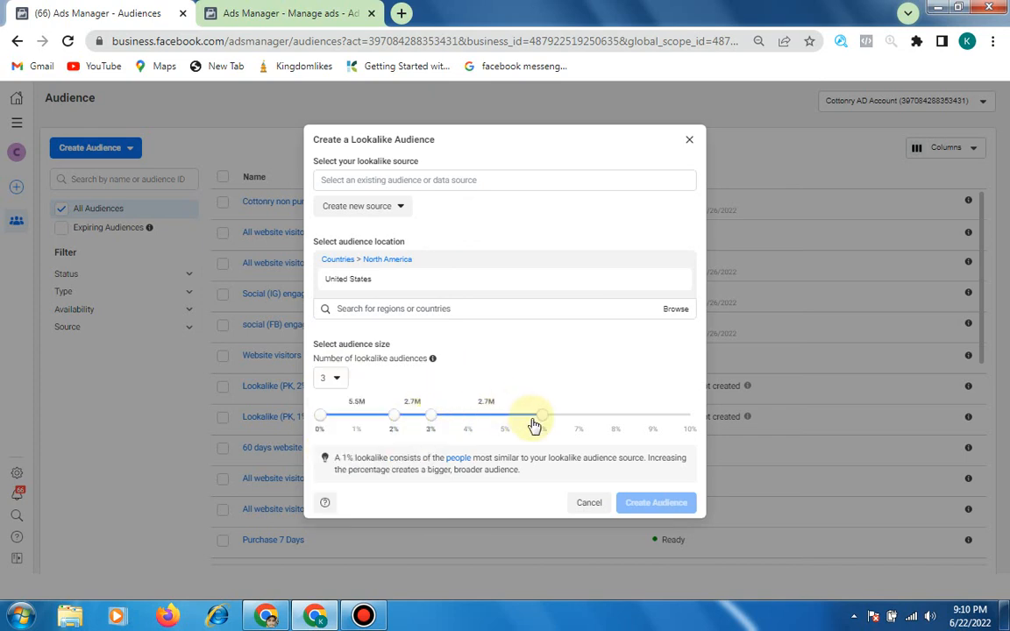
left_click(462, 418)
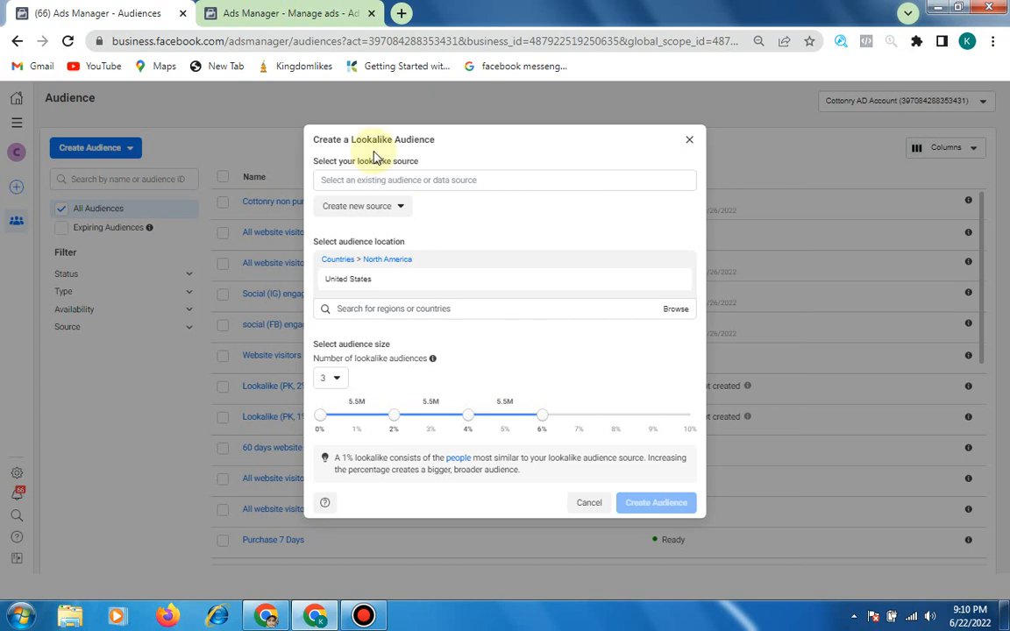
Switch to the New Conversions Ad Set and replace its Pakistan location with UK - United Kingdom Place.
left_click(311, 19)
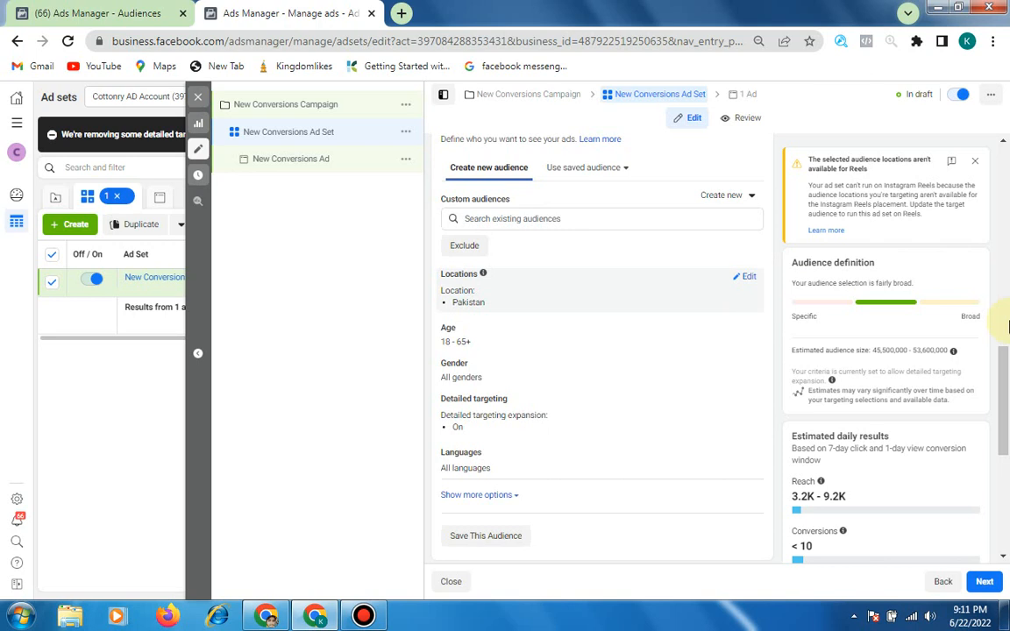
left_click_drag(1007, 365, 1007, 365)
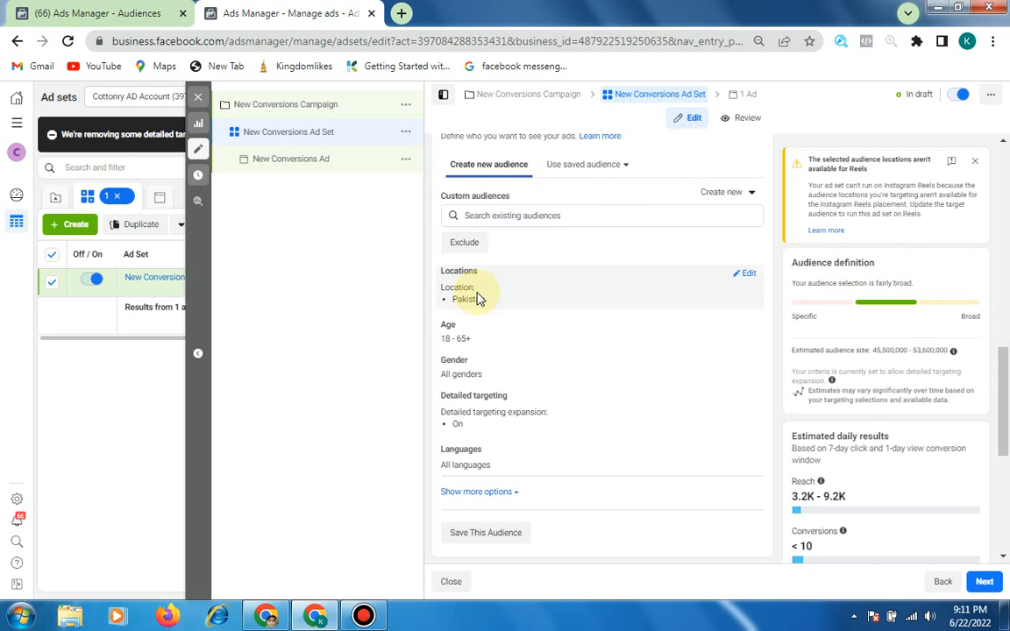
left_click(748, 276)
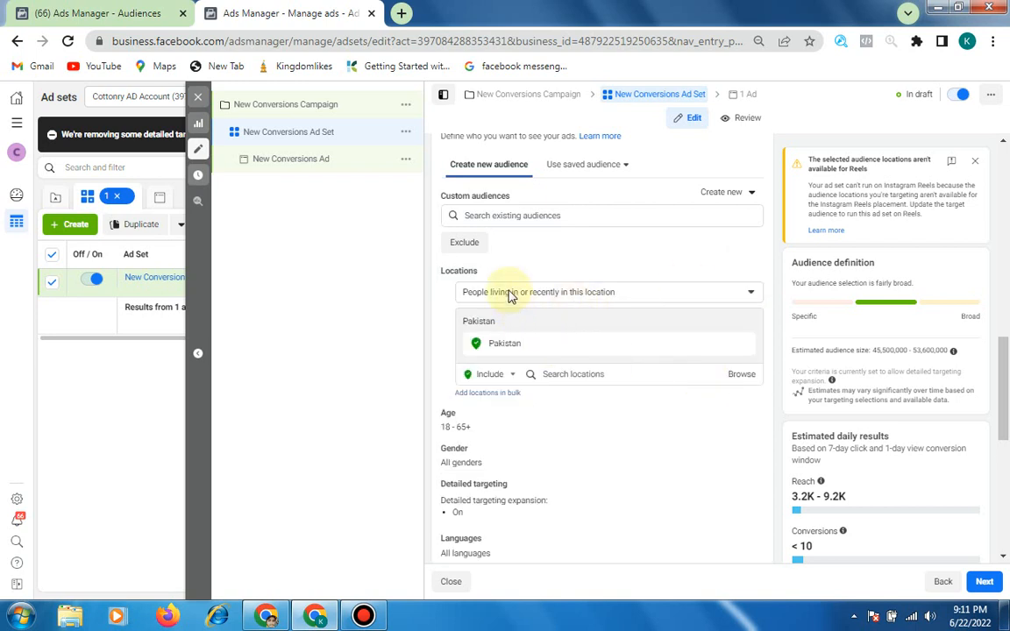
left_click(567, 375)
type("uut")
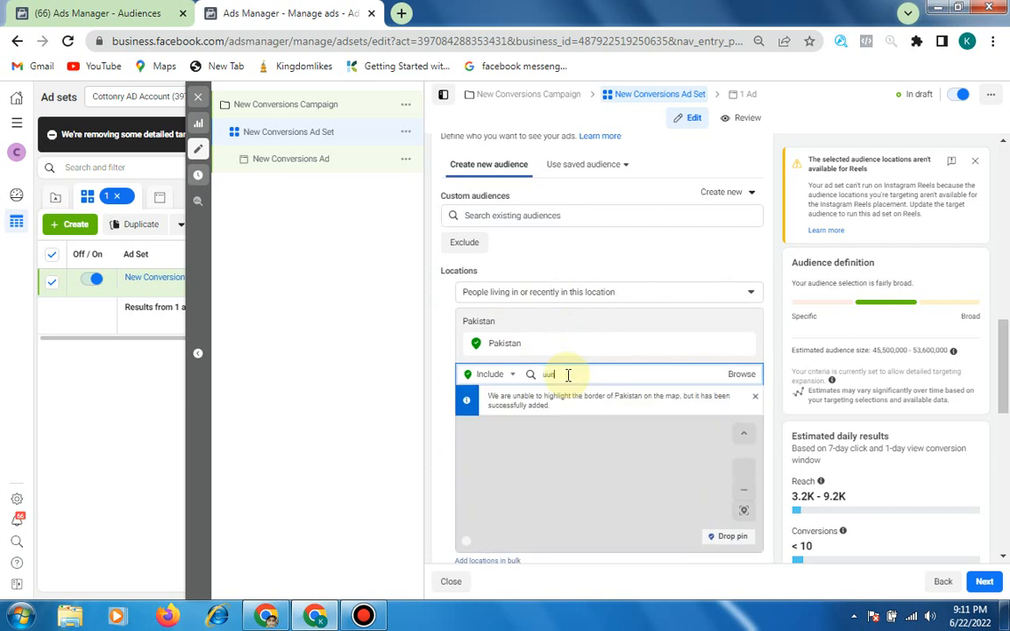
type("ited")
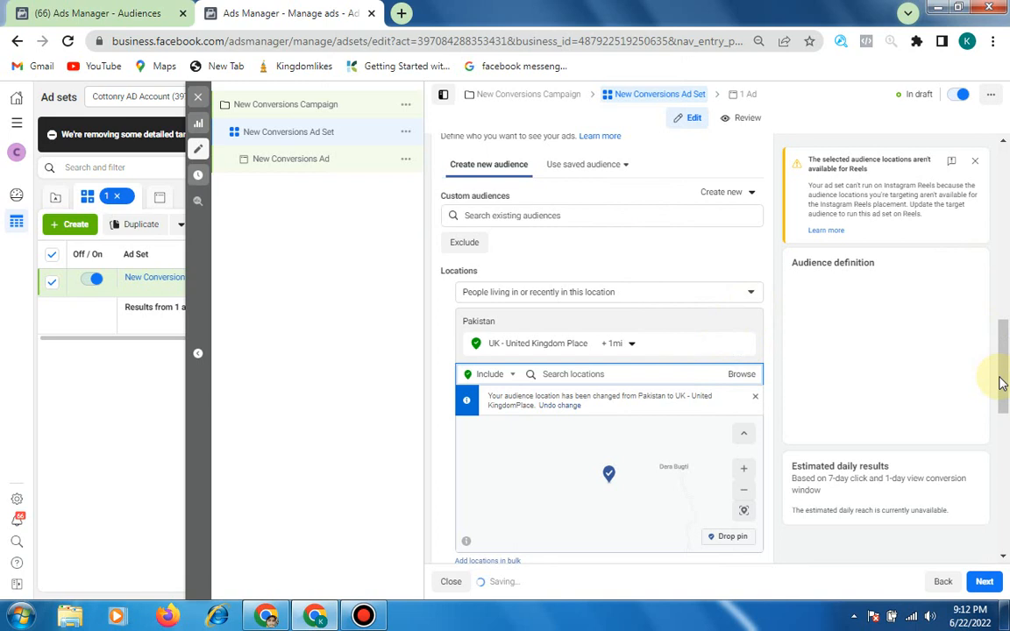
Search the ad set's detailed targeting for "zameen" and return to the Videos Script document in Google Docs.
left_click_drag(1002, 354, 1002, 383)
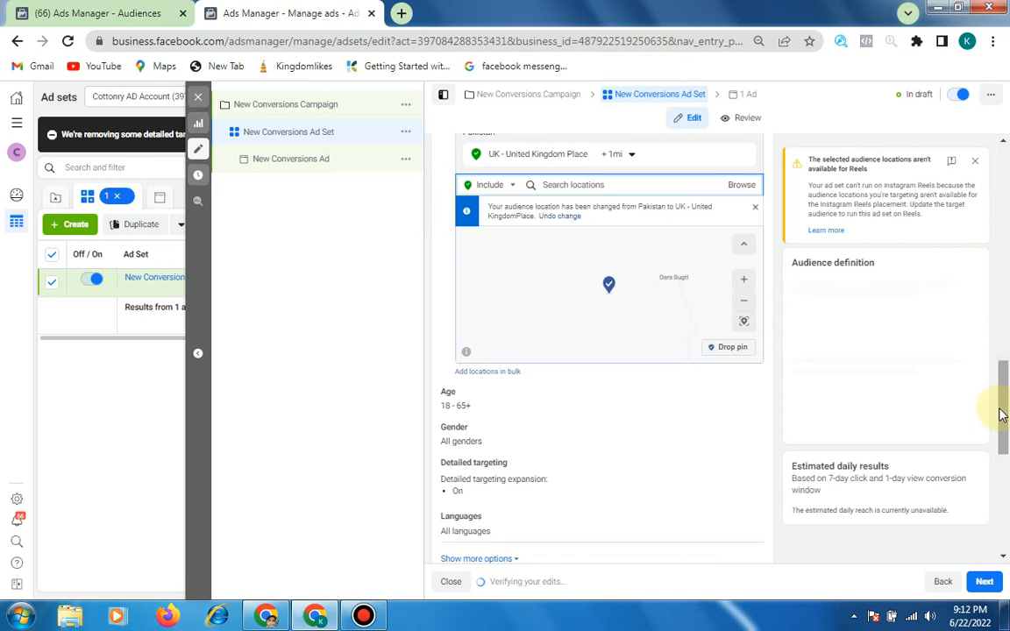
scroll(930, 411, "down", 1)
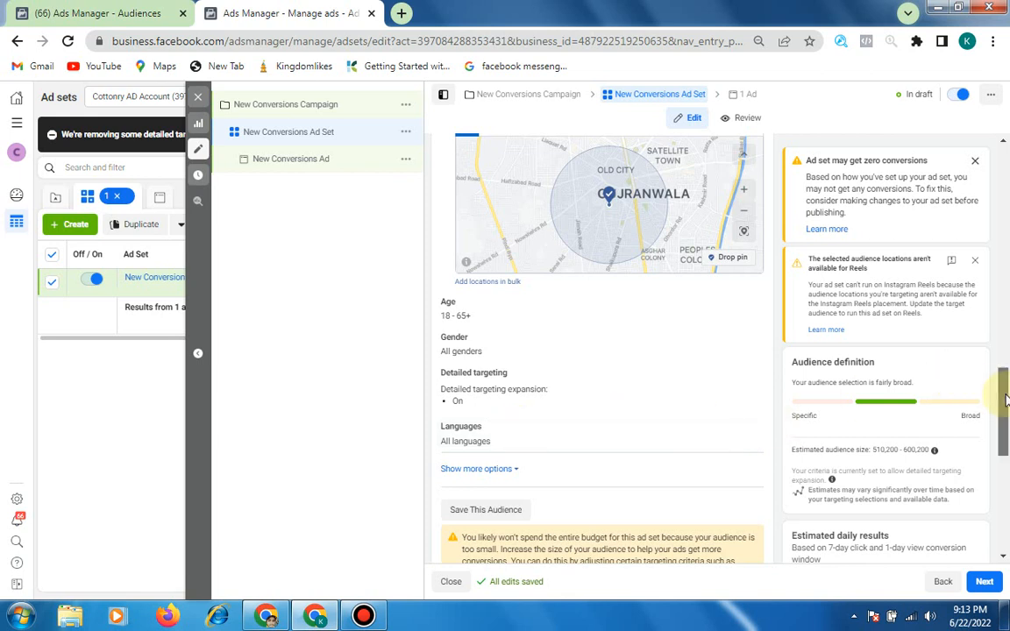
scroll(947, 401, "up", 1)
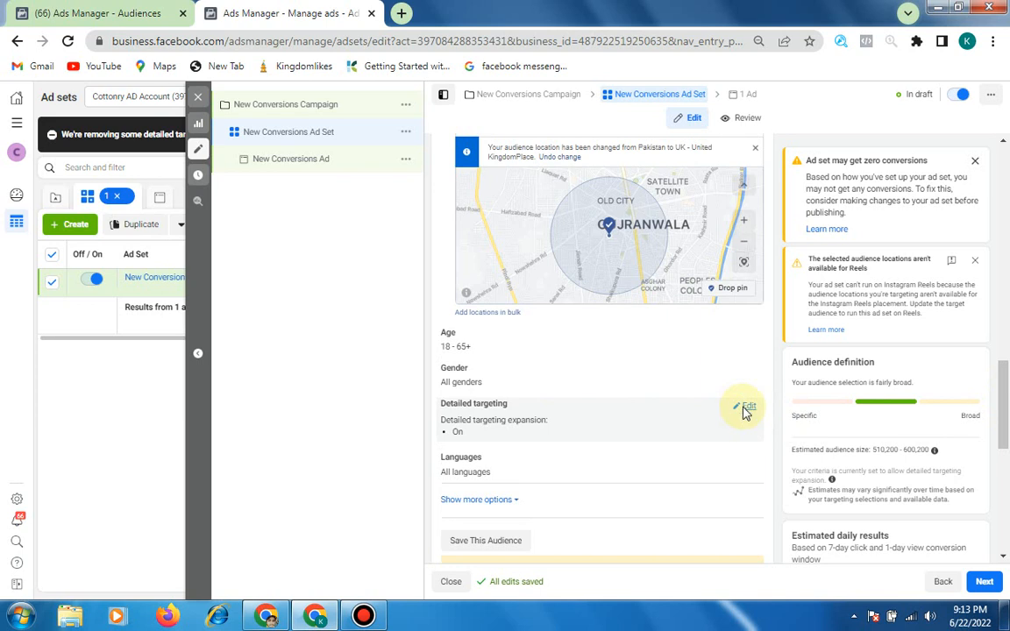
left_click(459, 425)
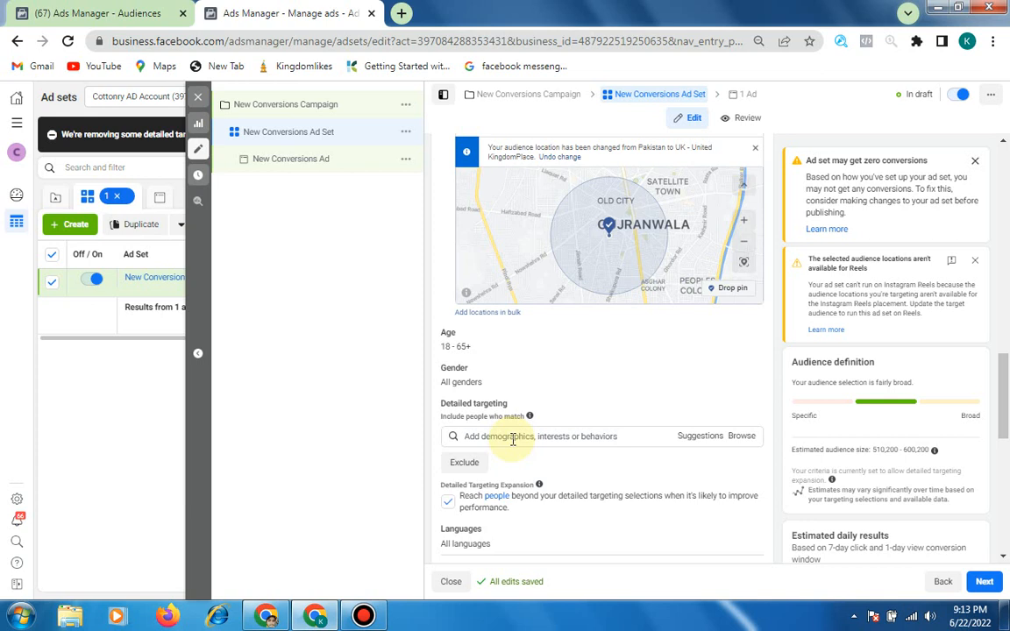
left_click(513, 439)
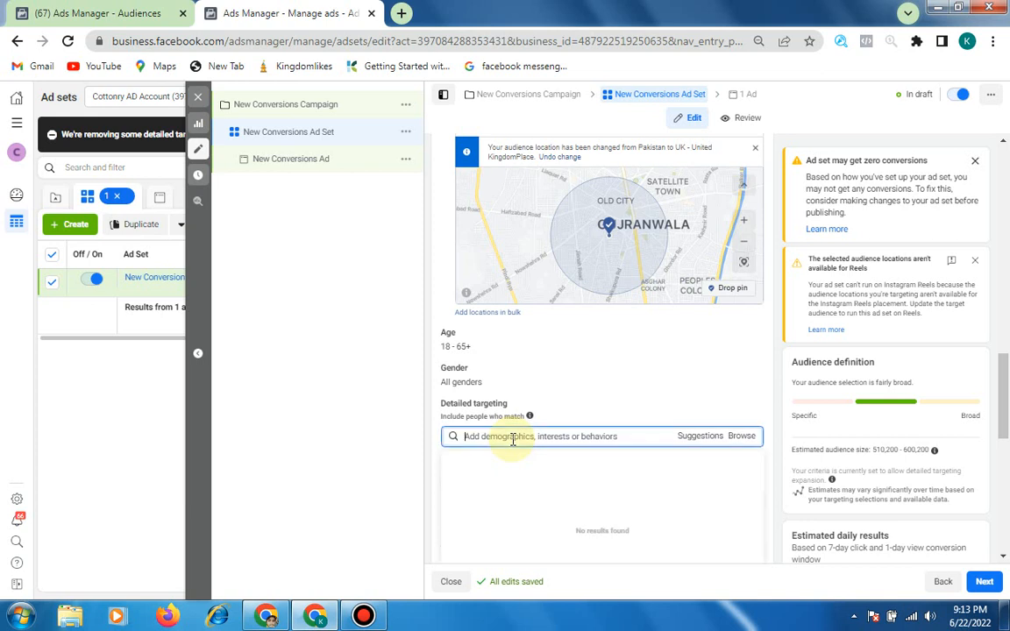
type("zameen")
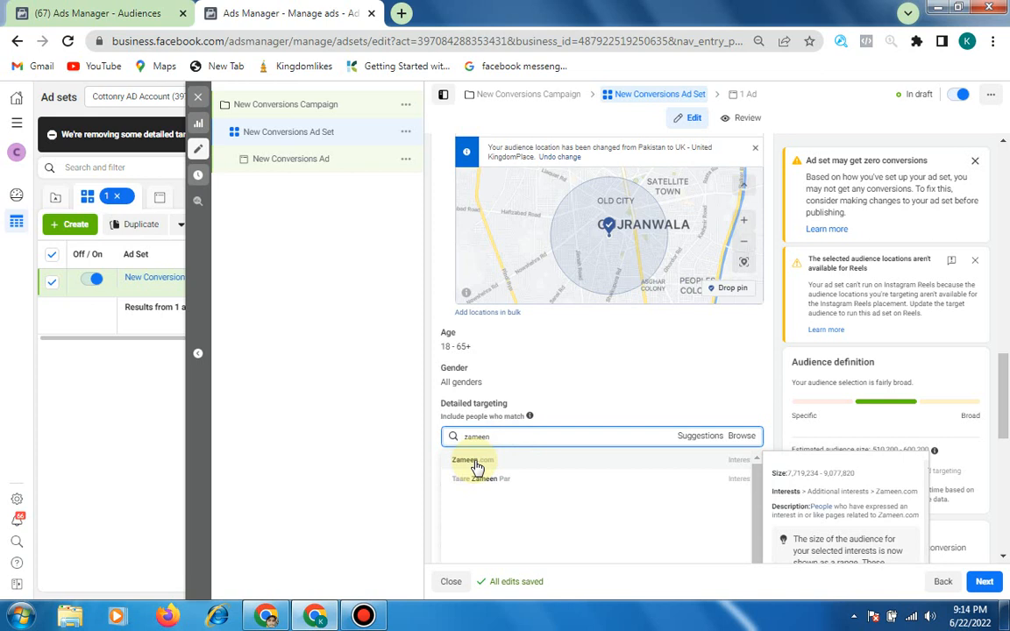
key("alt+Tab")
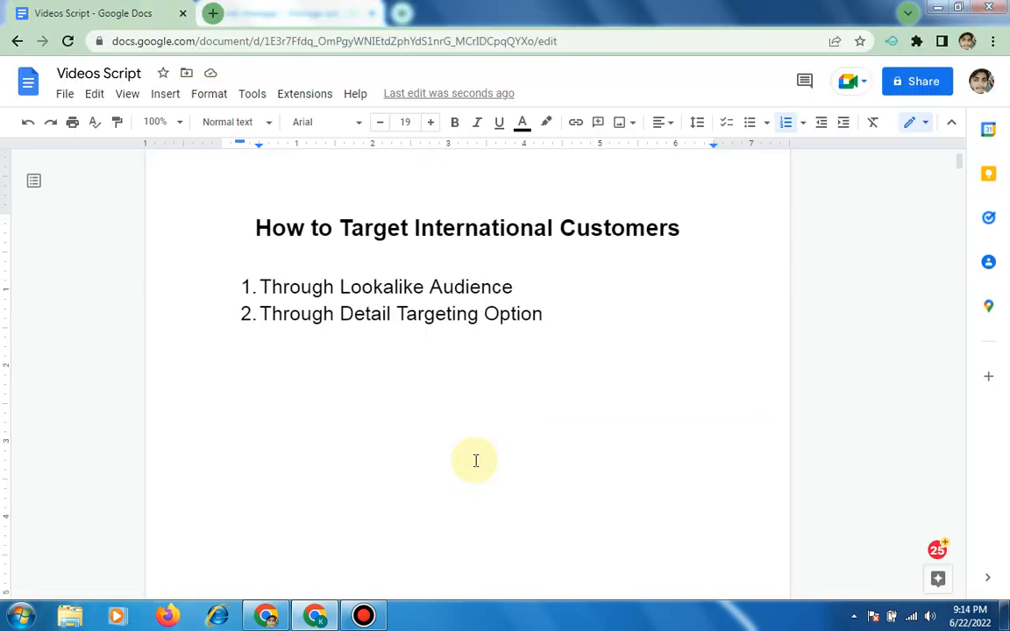